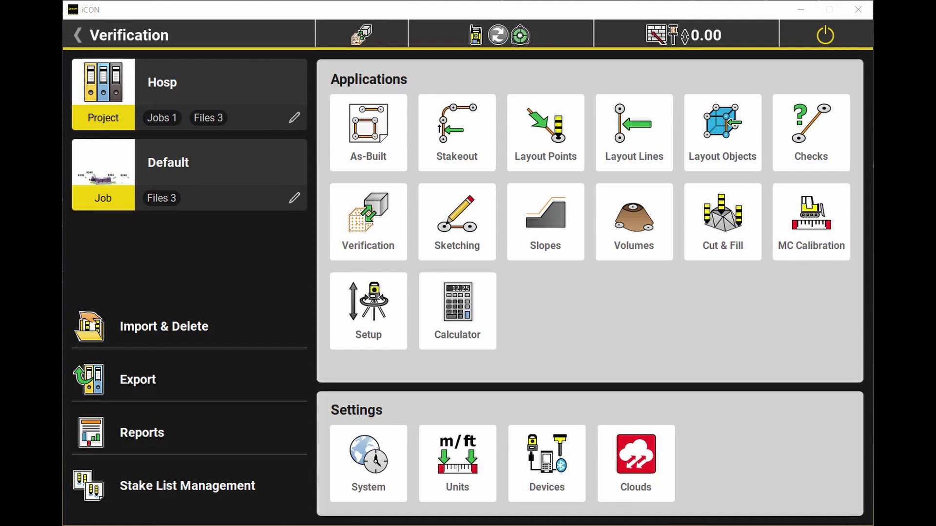
Open the Verification application and hide the AMCAD8-27-20_Edit.dxf drawing in the layer display.
left_click(368, 222)
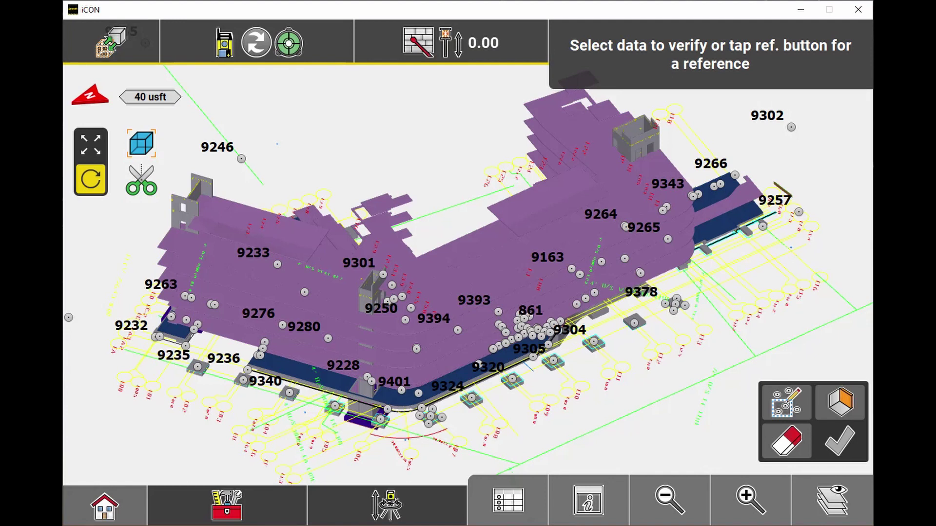
left_click_drag(468, 341, 436, 307)
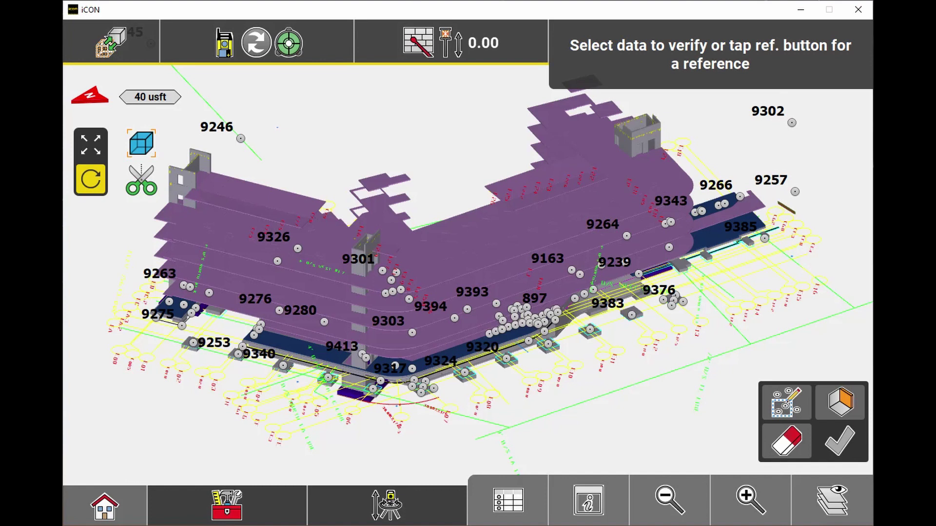
left_click(832, 501)
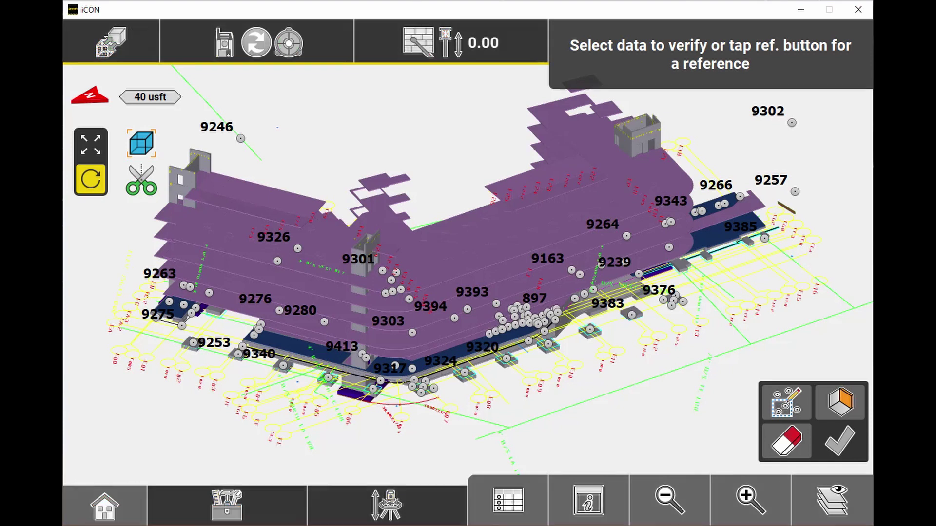
scroll(265, 267, "down", 10)
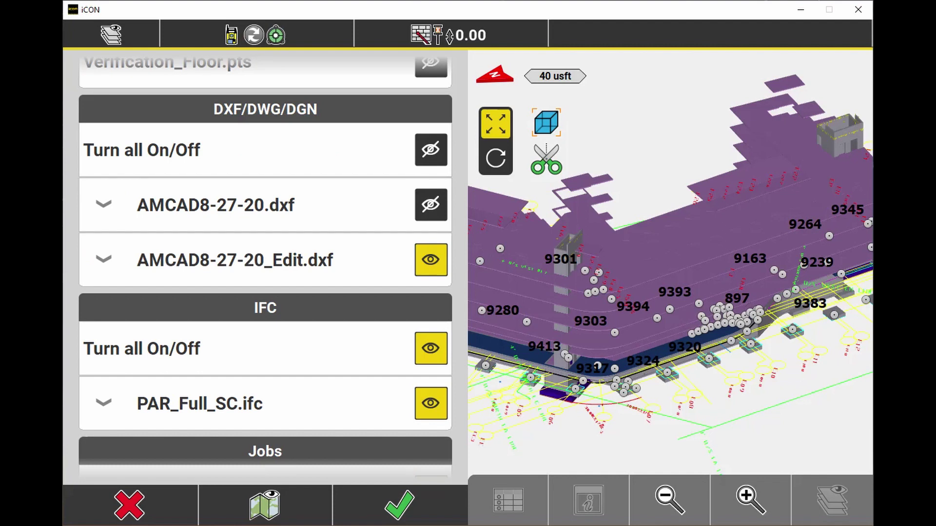
left_click(430, 259)
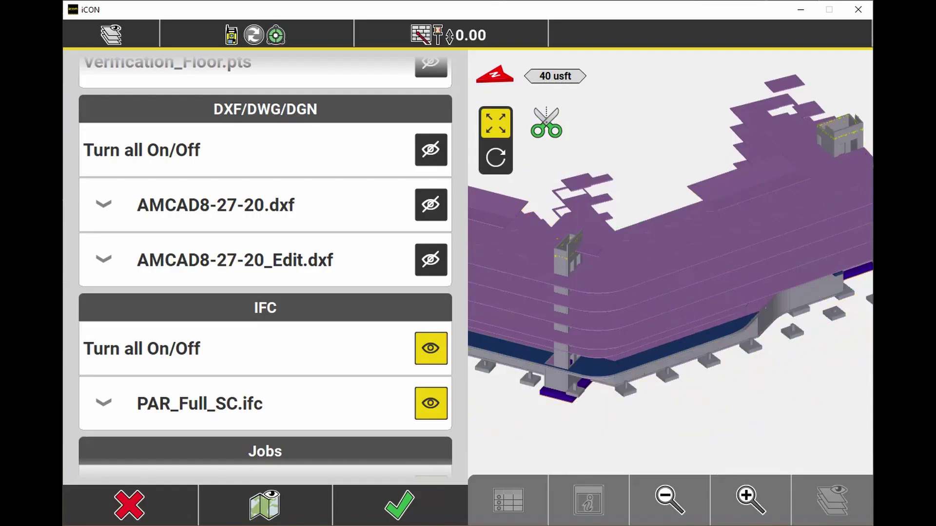
scroll(265, 263, "up", 8)
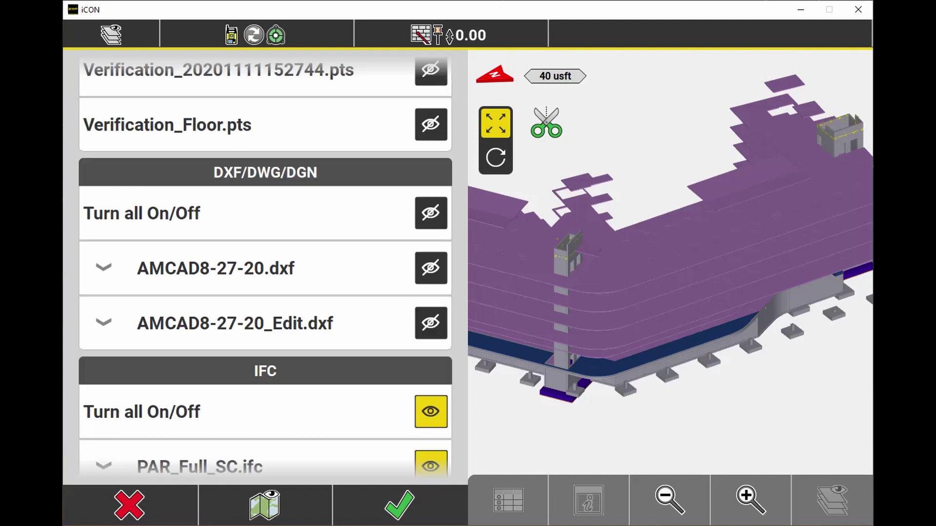
scroll(265, 263, "up", 9)
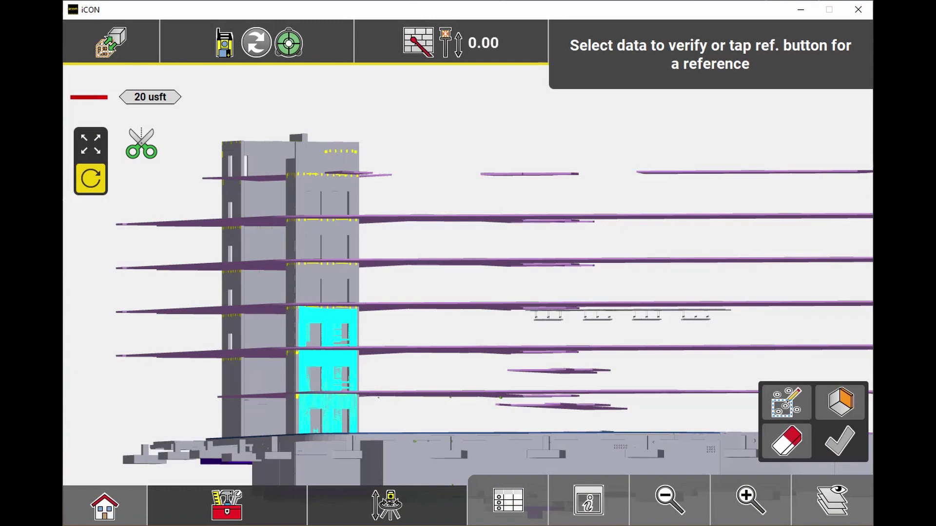
Start a limit box and crop the model from the south and north to a narrow band around the scanned core tower.
mouse_move(467, 276)
left_mouse_down()
mouse_move(492, 337)
mouse_move(472, 283)
left_mouse_up()
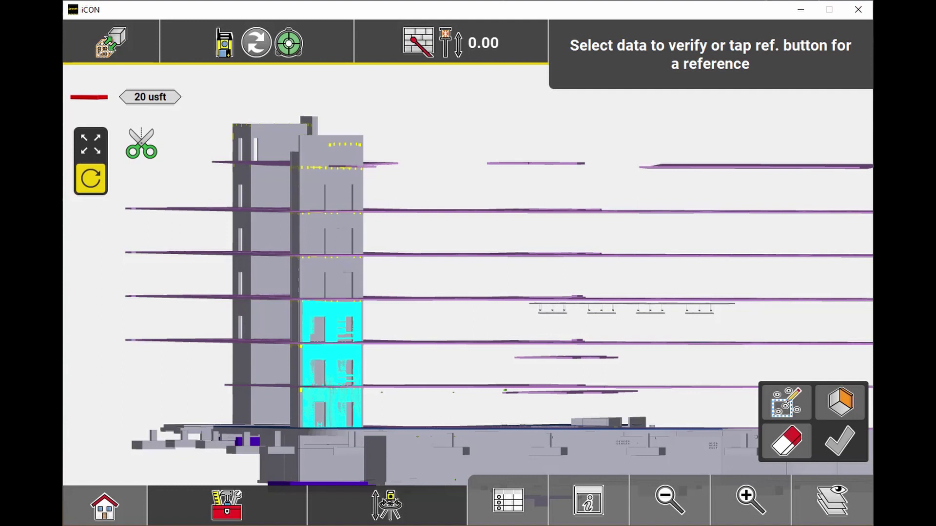
left_click_drag(472, 282, 526, 329)
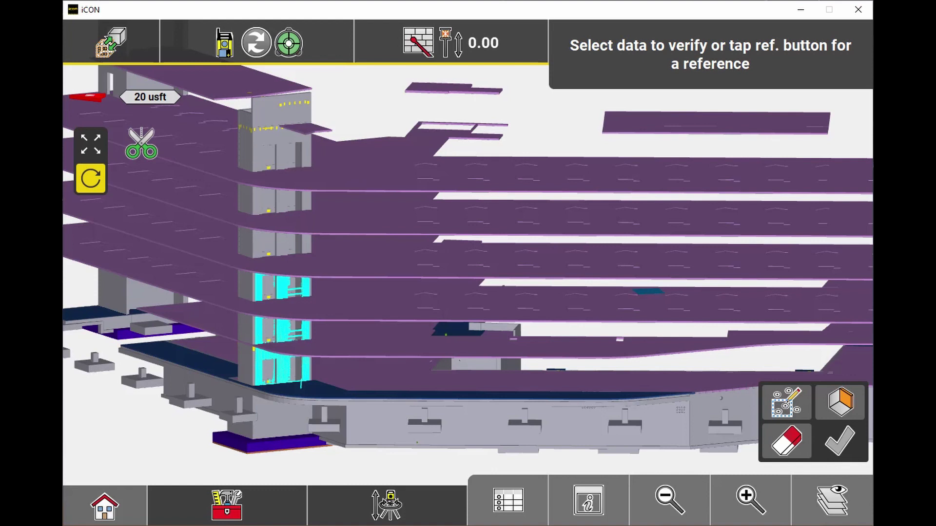
left_click_drag(527, 329, 507, 329)
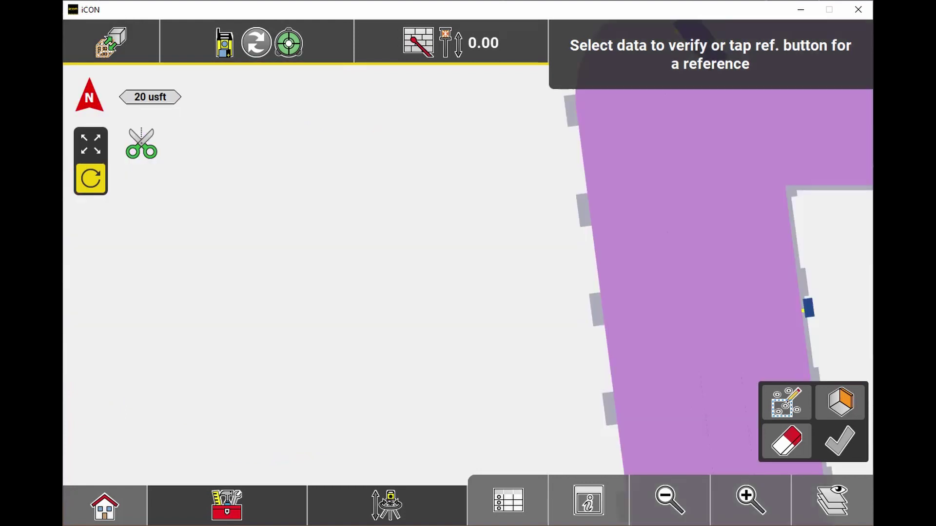
left_click(588, 500)
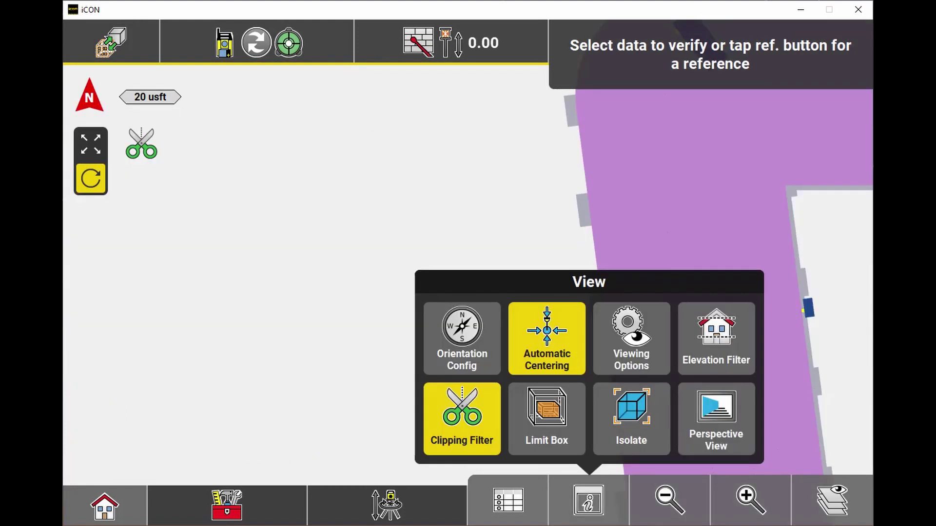
left_click(547, 418)
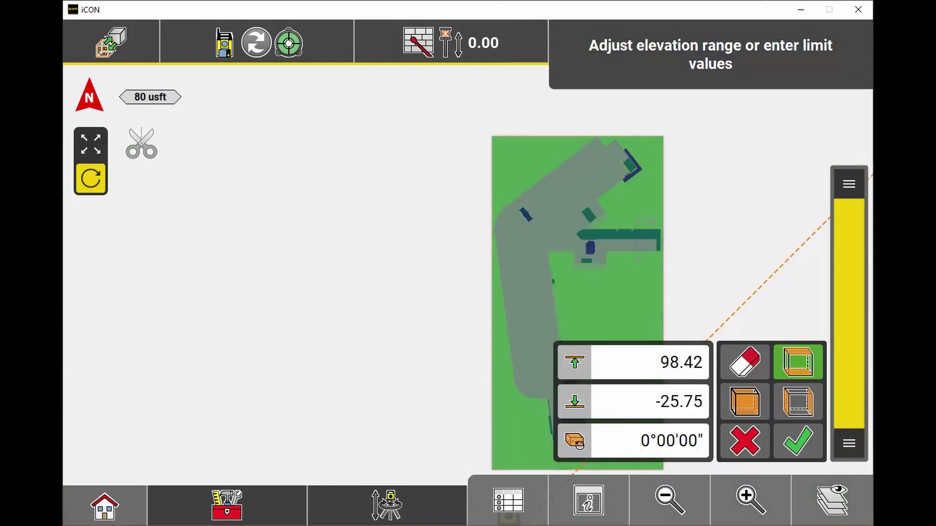
left_click(669, 500)
left_click(90, 145)
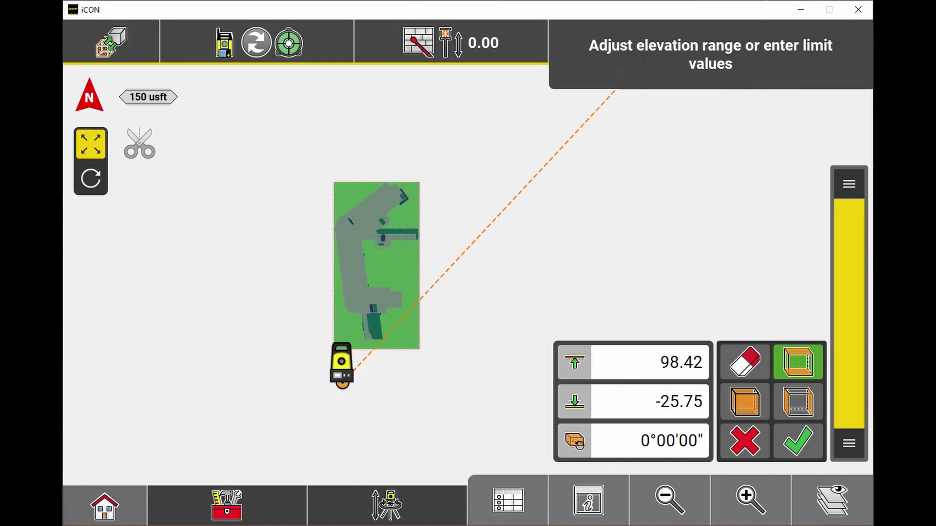
left_click_drag(848, 443, 848, 278)
left_click(745, 402)
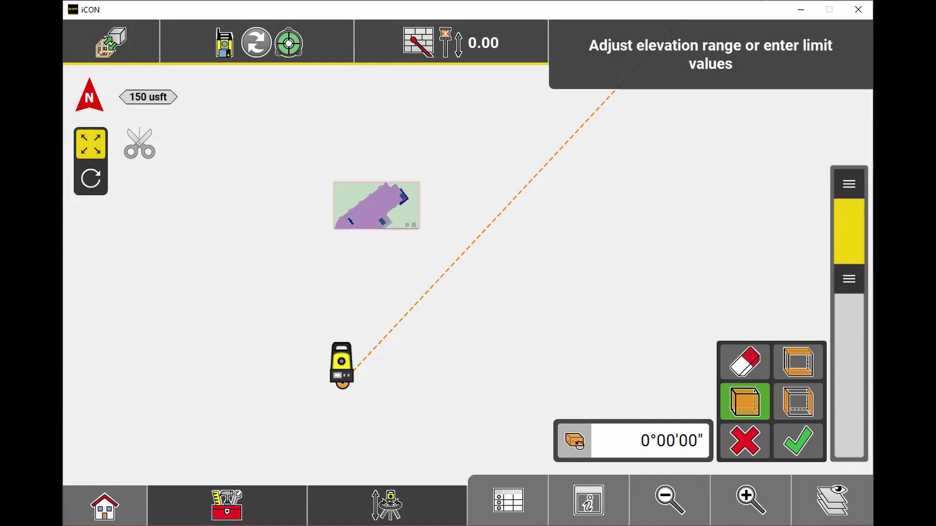
left_click_drag(848, 183, 849, 225)
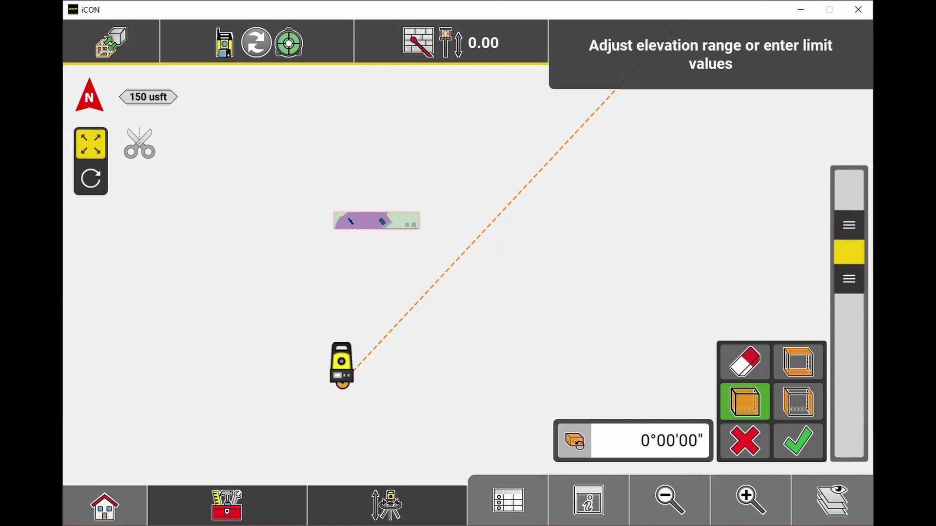
Narrow the limit box from east and west around the scanned core tower and apply it.
left_click(798, 401)
left_click_drag(848, 183, 848, 206)
left_click_drag(848, 443, 849, 281)
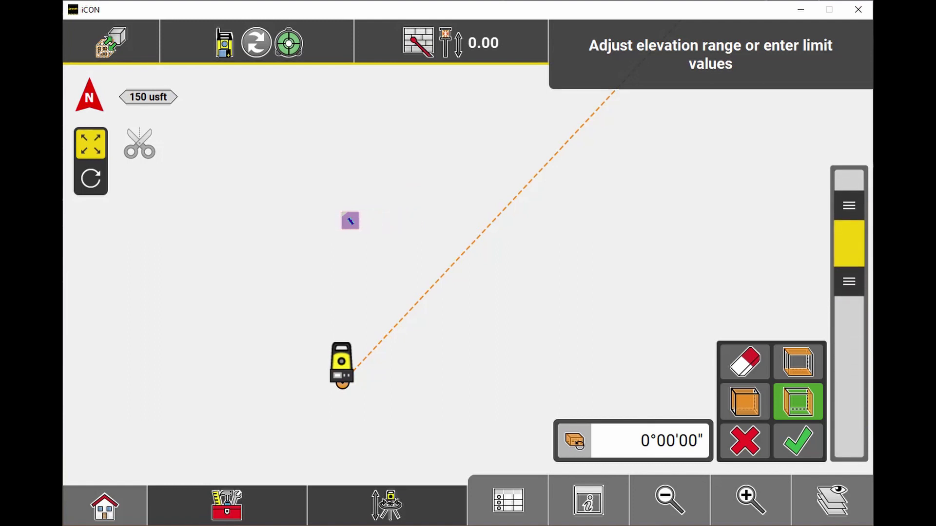
left_click(798, 440)
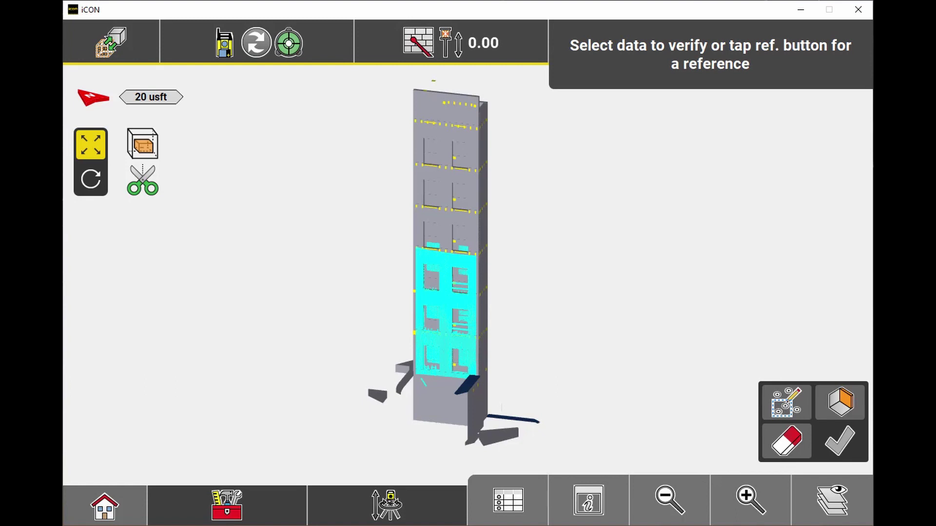
Select a rectangular area of the point cloud across the three scanned floors of the core wall as the data to verify.
left_click(91, 179)
left_click_drag(446, 273, 536, 263)
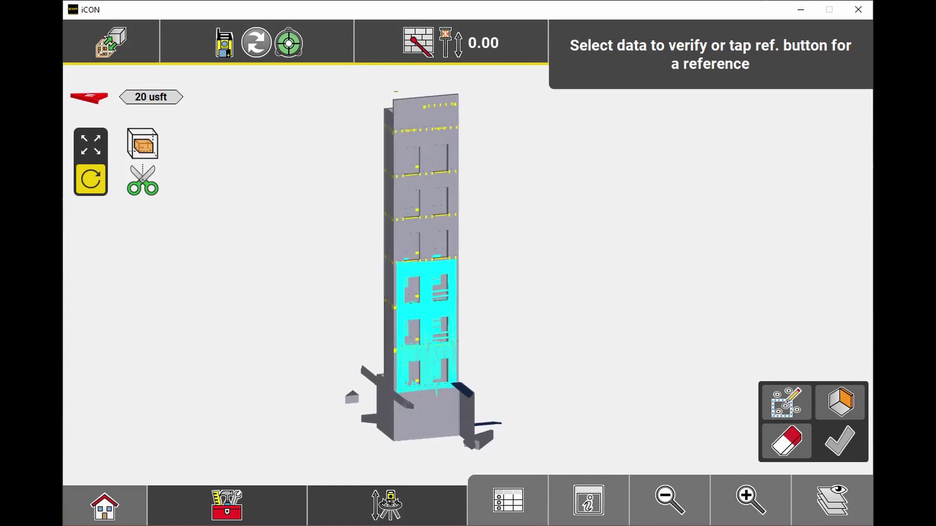
left_click(786, 402)
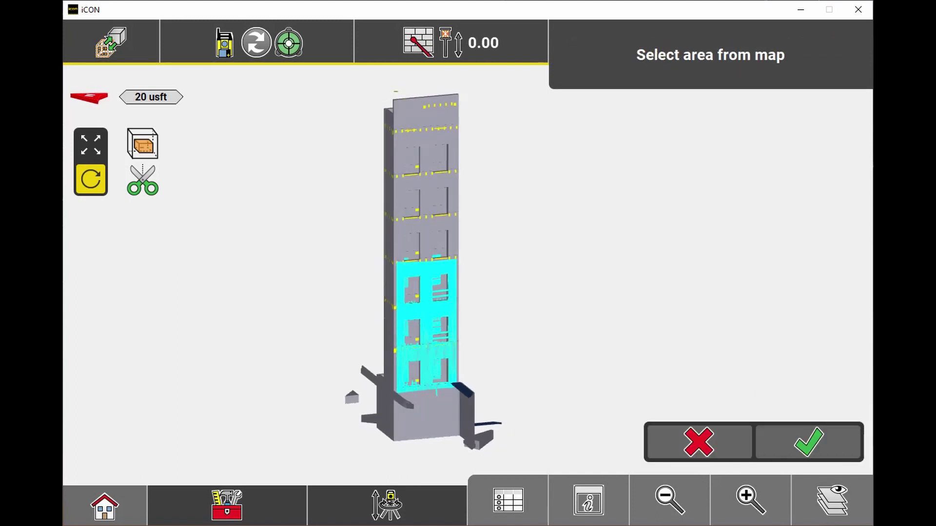
left_click(400, 267)
left_click(808, 442)
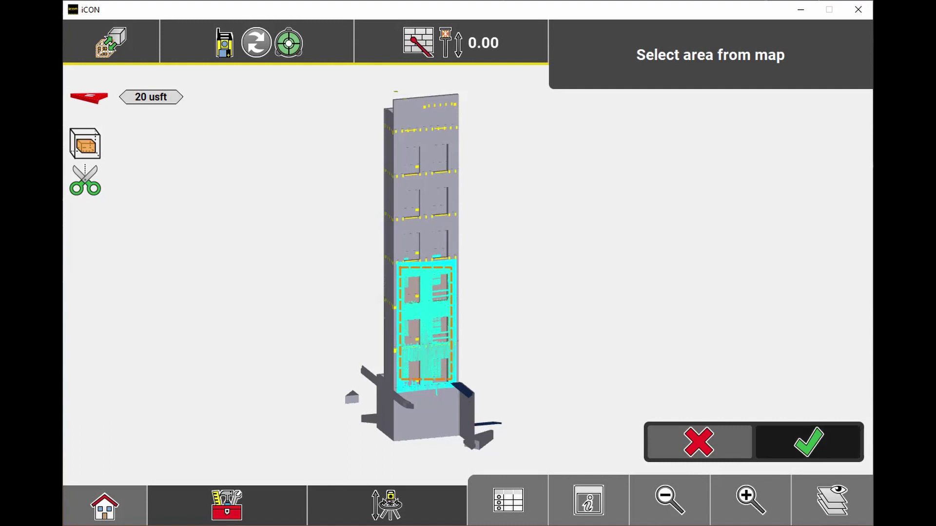
Define the verification reference by picking CORE WALL47 and CORE WALL43 of PAR_Full_SC.ifc.
left_click(839, 402)
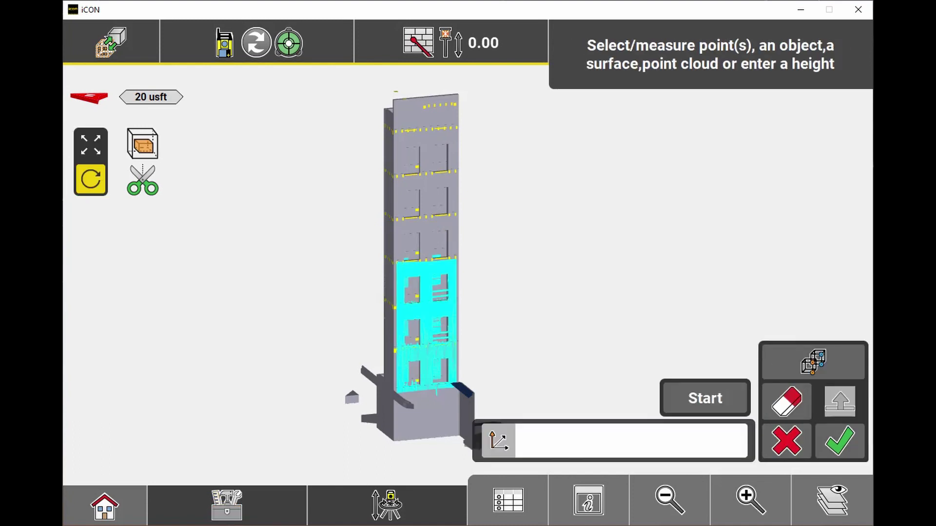
scroll(414, 295, "up", 3)
left_click(399, 220)
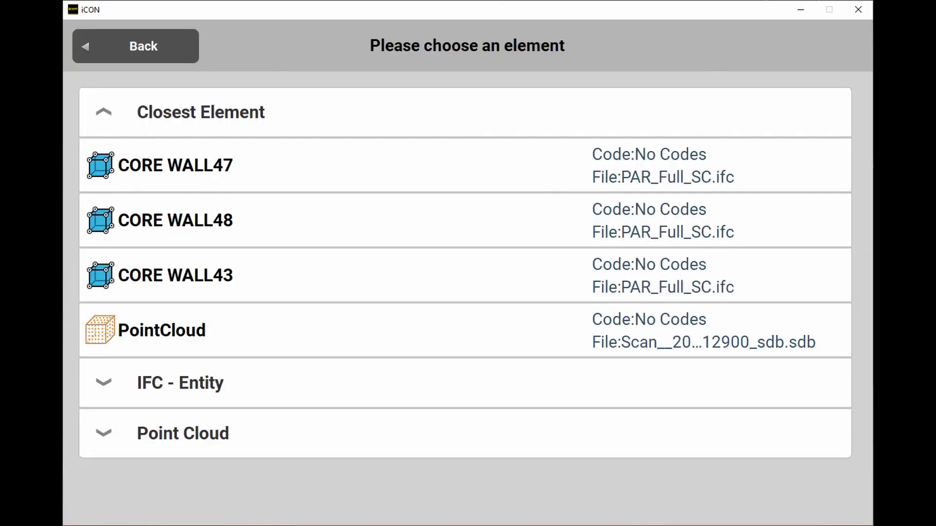
left_click(400, 165)
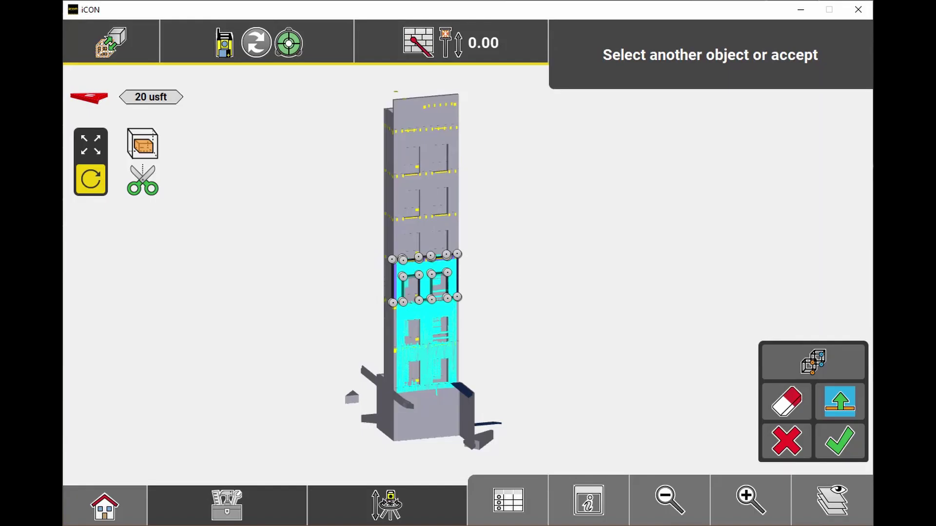
scroll(414, 336, "up", 3)
scroll(451, 327, "up", 3)
left_click(451, 327)
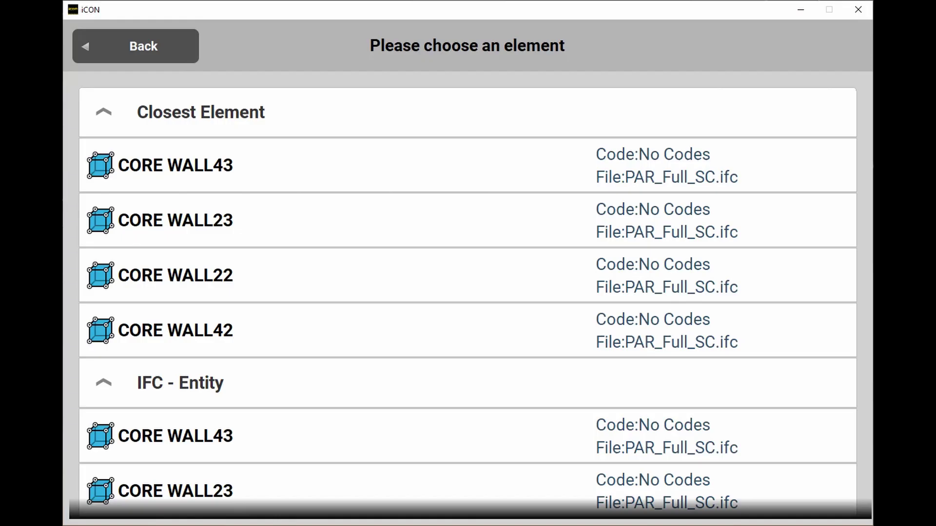
left_click(400, 165)
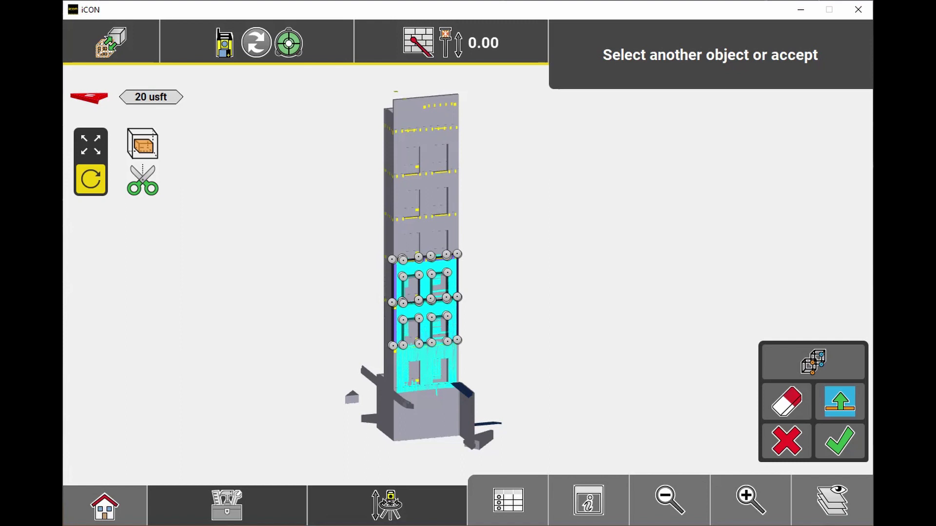
Add the lowest scanned core wall to the verification reference as the third object.
scroll(415, 394, "up", 3)
scroll(451, 302, "up", 3)
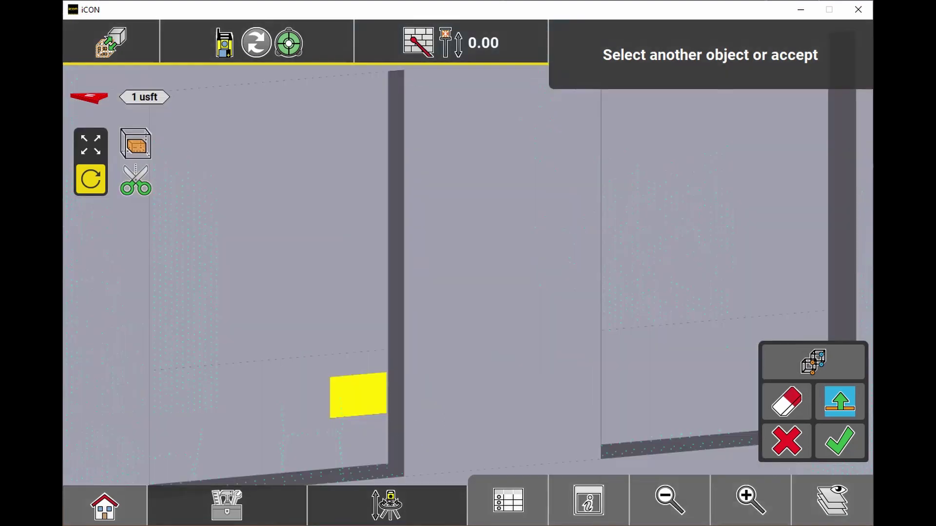
left_click(450, 303)
left_click(400, 165)
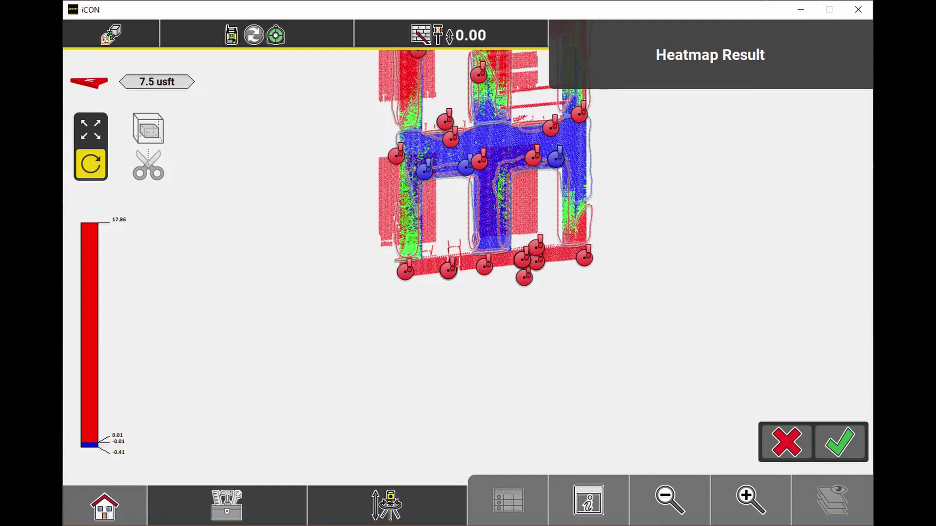
Set the heatmap tolerance to Medium (0.05).
left_click(90, 129)
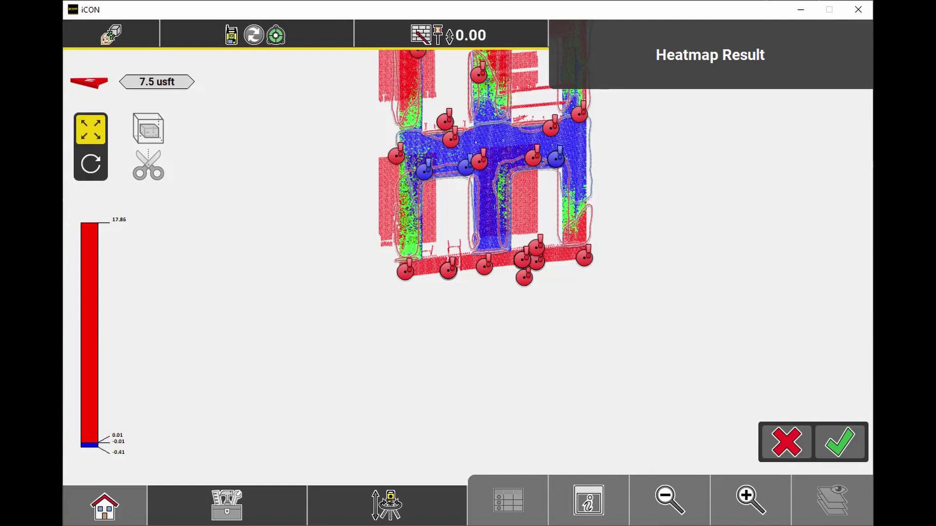
left_click_drag(479, 195, 475, 393)
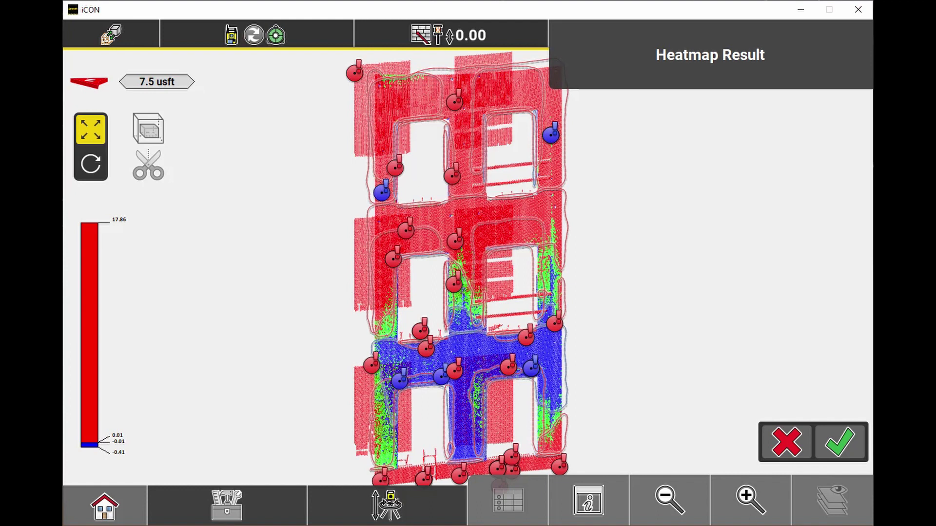
left_click(91, 164)
left_click_drag(467, 263, 631, 255)
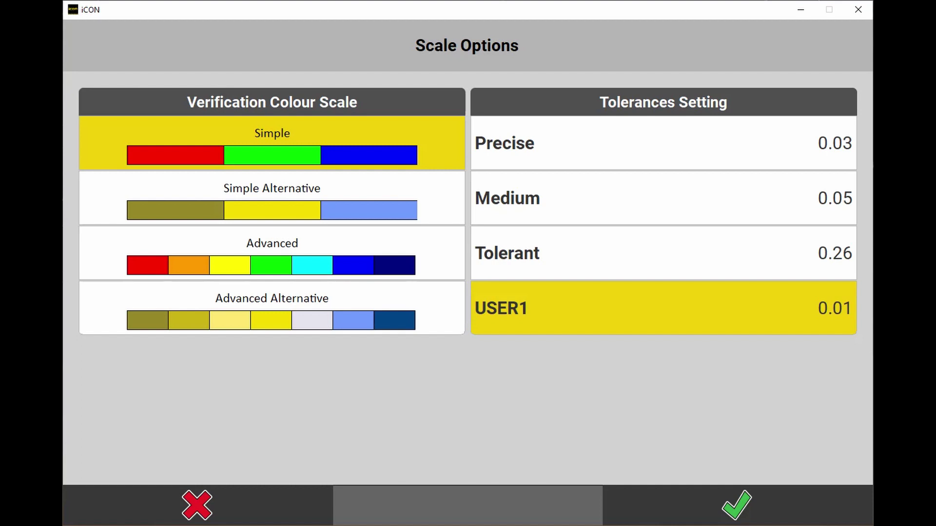
left_click(663, 198)
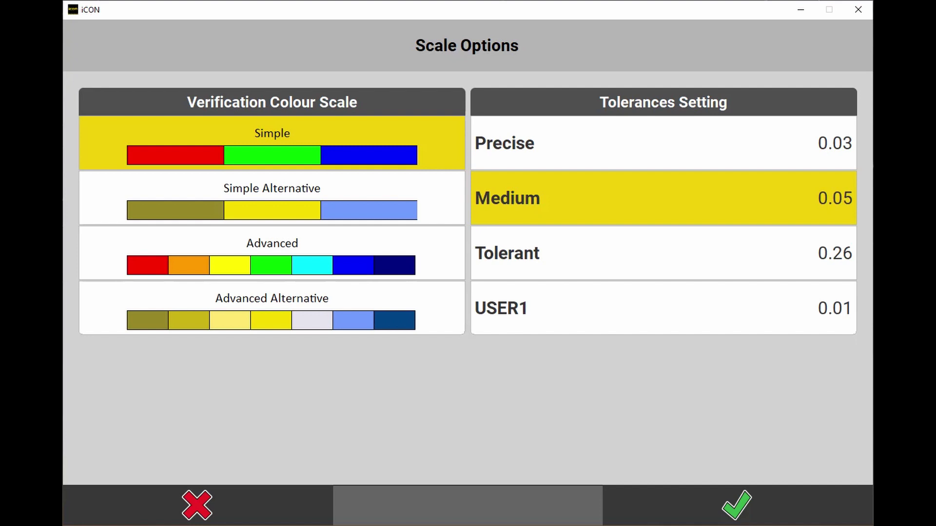
left_click(736, 505)
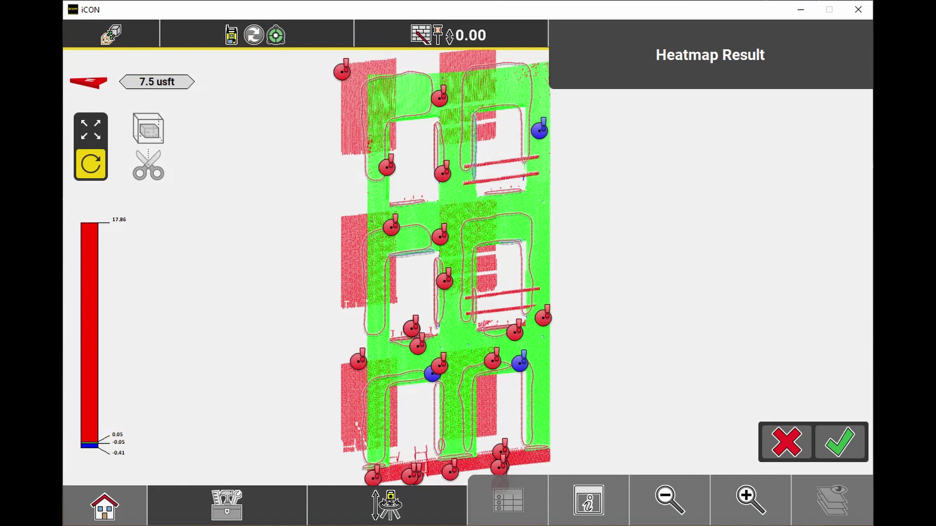
Set the heatmap tolerance to Precise (0.03).
left_click_drag(390, 263, 560, 263)
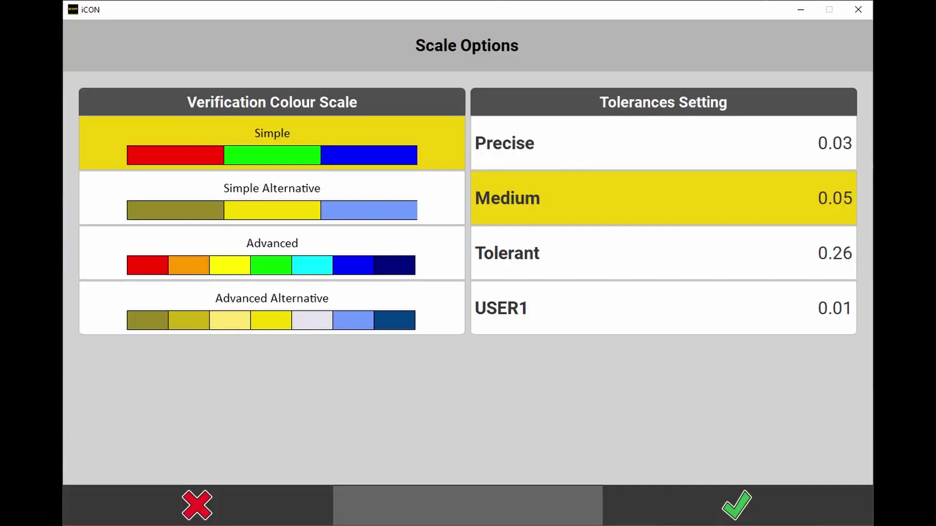
left_click(663, 143)
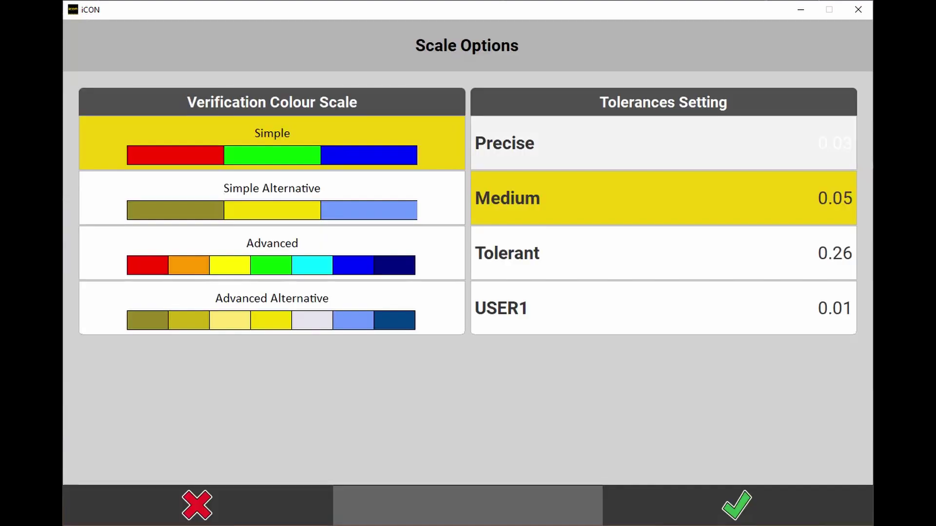
left_click(735, 505)
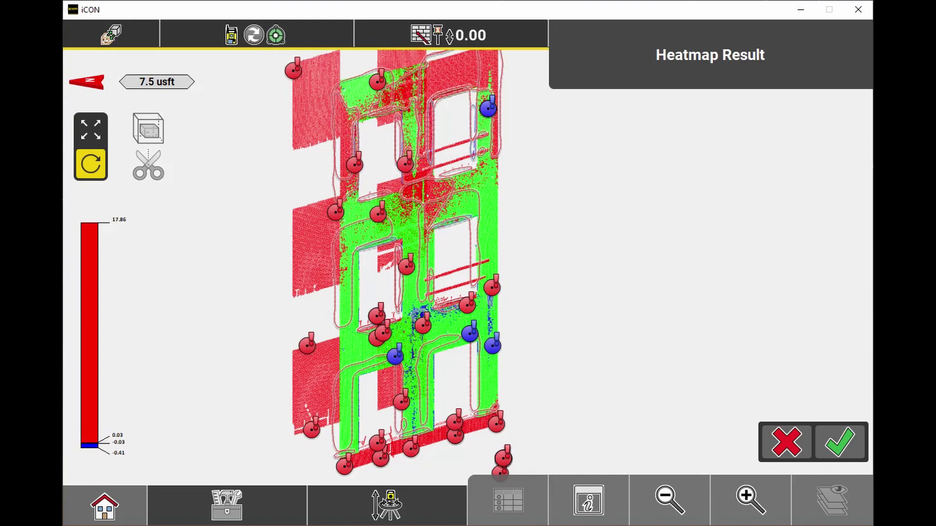
Accept the heatmap result, with the wall turned to face the view, and name the verification file Wall 2.
left_click_drag(467, 273, 536, 251)
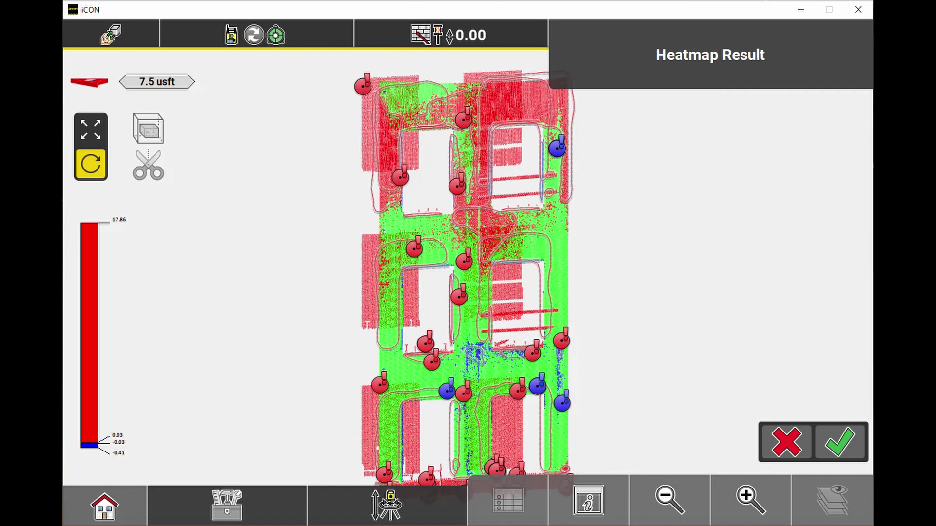
key("Return")
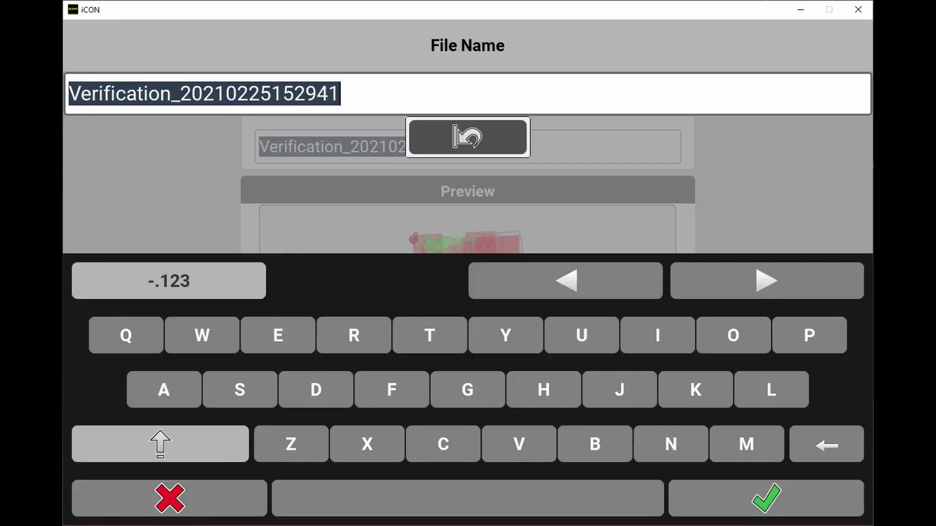
type("Wall ")
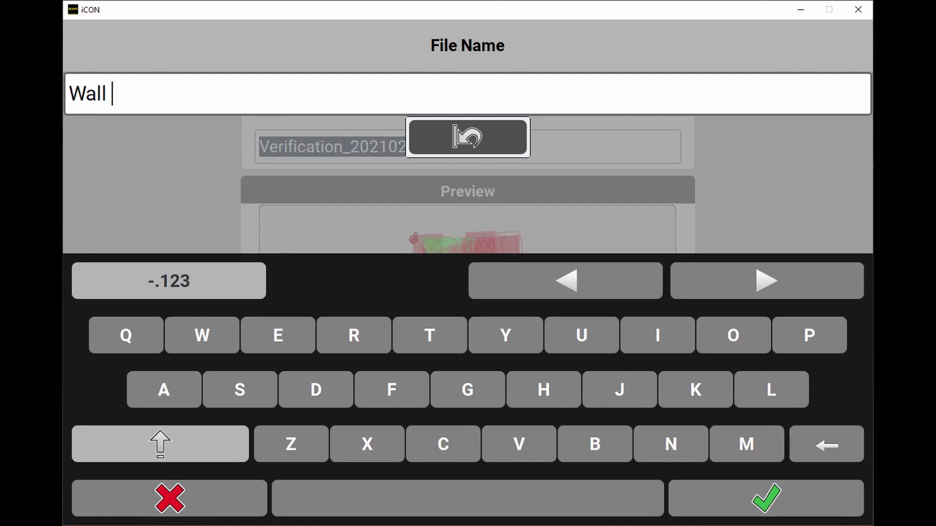
type("2")
key("Return")
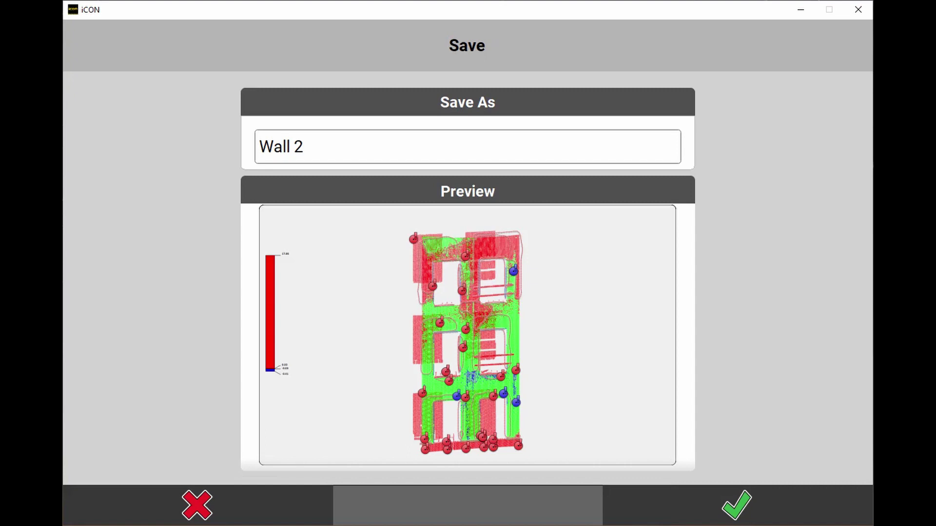
Save the verification with extrema points and contour lines for layout and the heatmap result point cloud included.
scroll(468, 277, "down", 3)
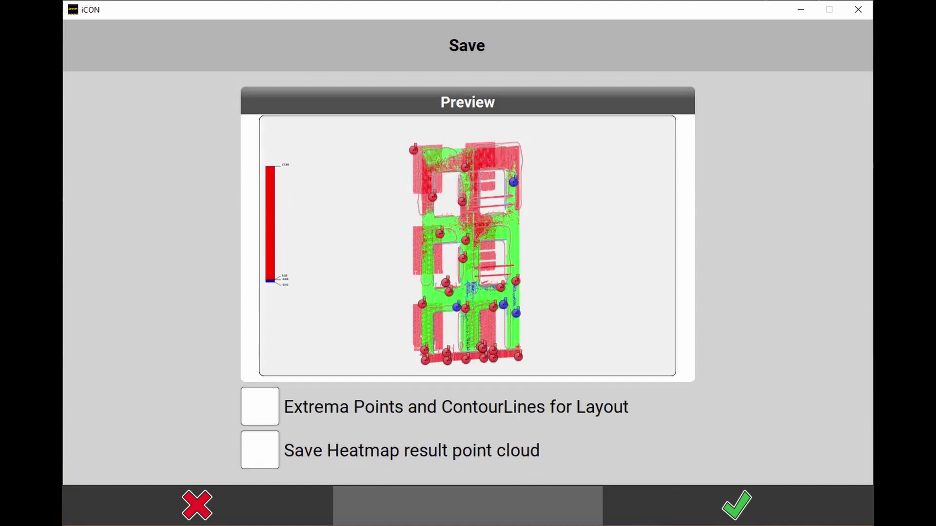
left_click(260, 406)
left_click(260, 450)
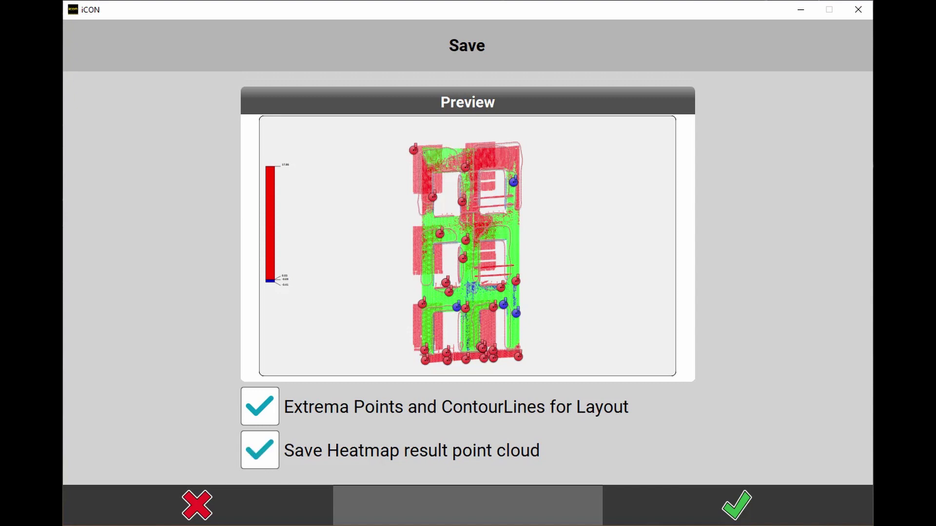
left_click(736, 505)
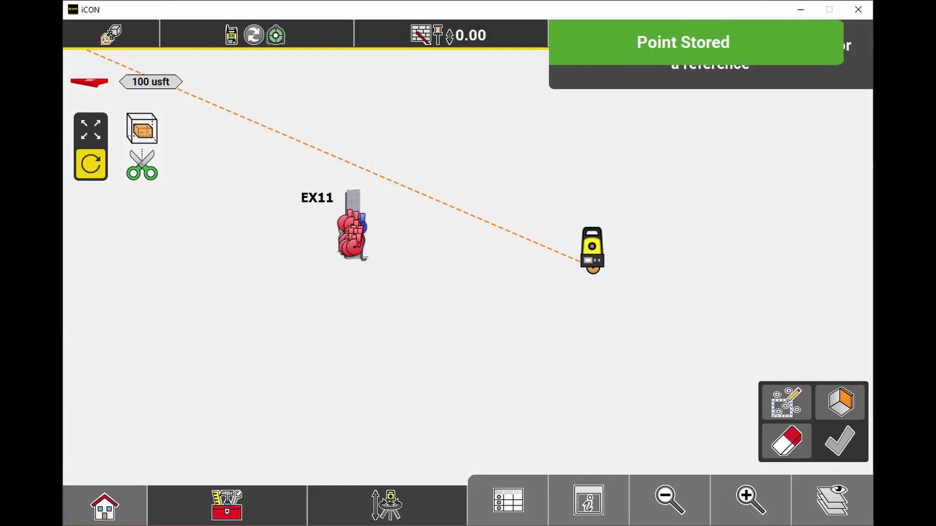
Examine the stored extrema points and contour lines on the core wall up close against the model.
left_click(750, 500)
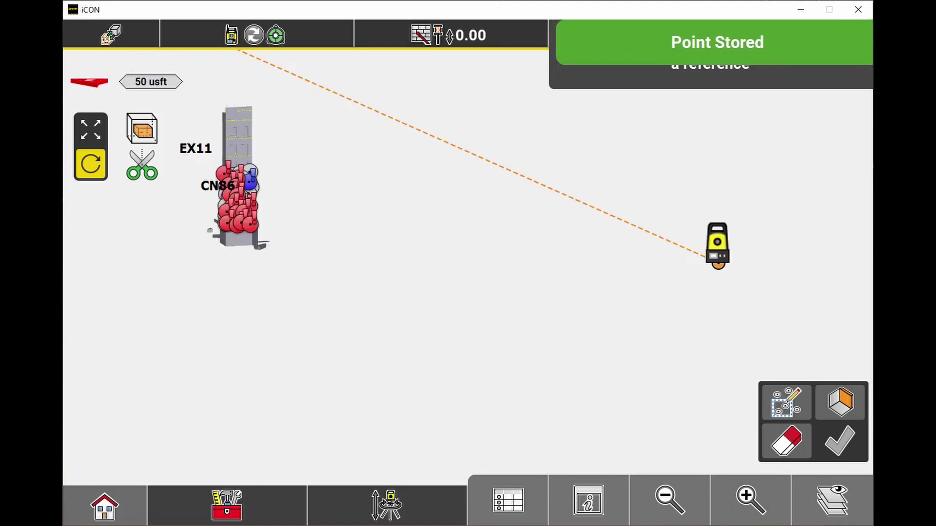
left_click(750, 500)
left_click(750, 500)
left_click(91, 129)
left_click_drag(175, 263, 675, 293)
left_click(750, 500)
left_click(750, 500)
left_click_drag(467, 244, 485, 345)
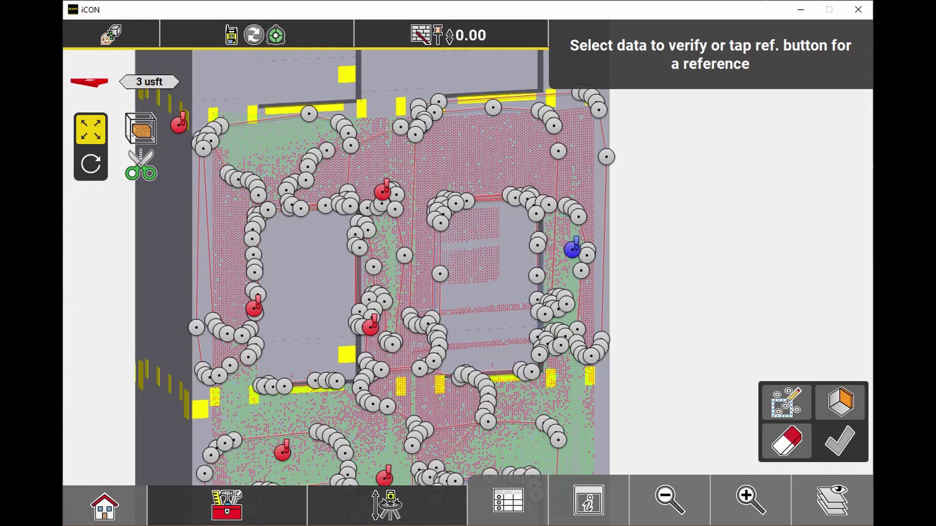
Switch the 3D view to perspective and bring the verified core wall up close.
left_click(588, 500)
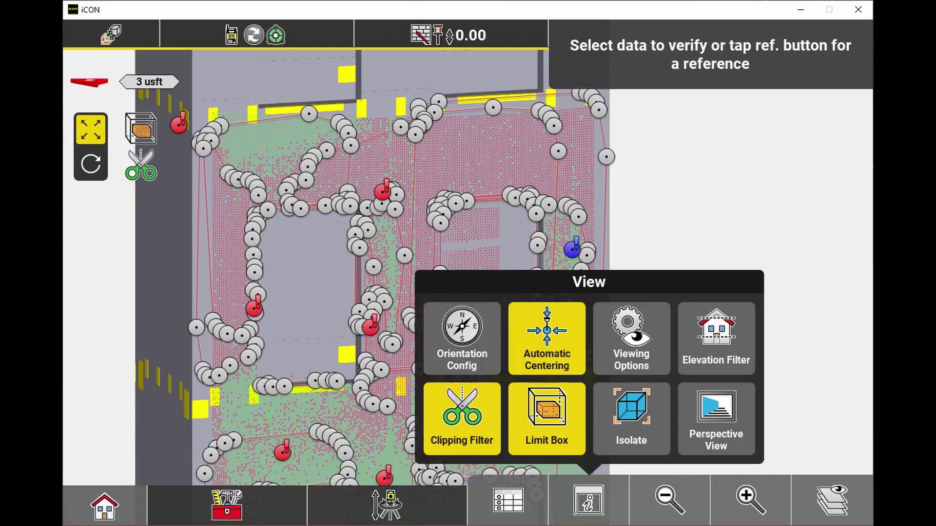
left_click(716, 419)
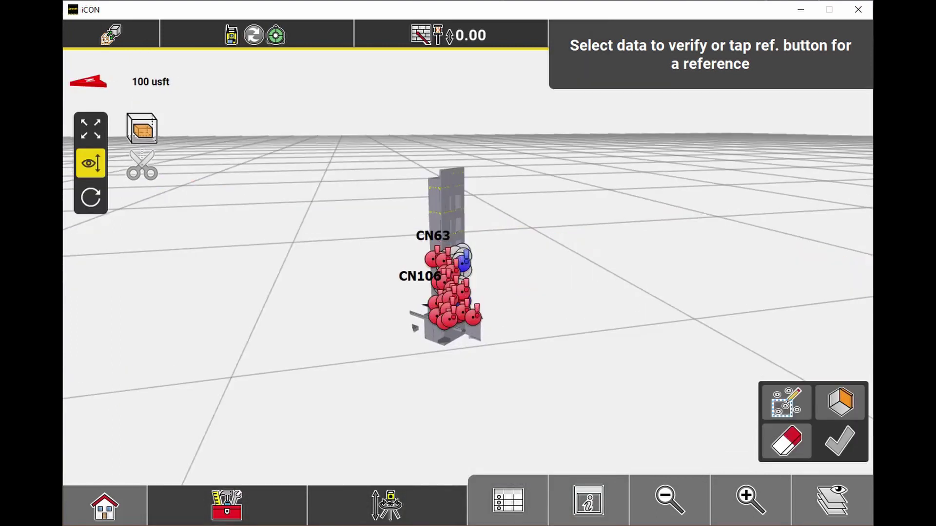
left_click(750, 500)
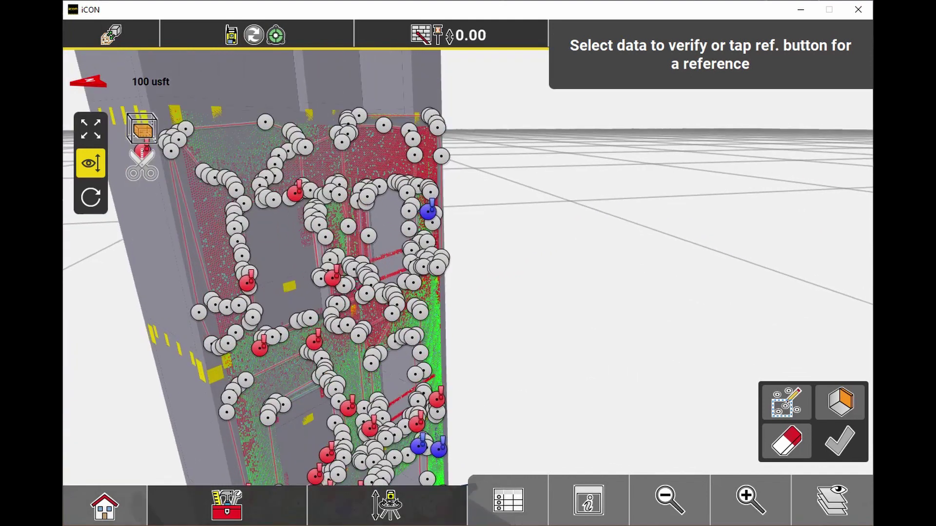
left_click(91, 129)
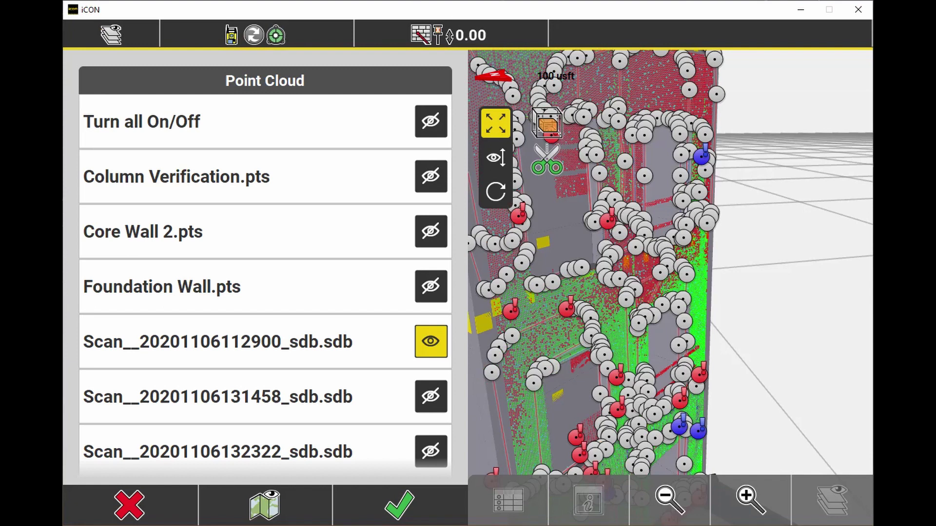
Hide the PAR_Full_SC.ifc model and inspect the Wall 2 heatmap point cloud with its layout points and contour lines.
scroll(265, 268, "down", 15)
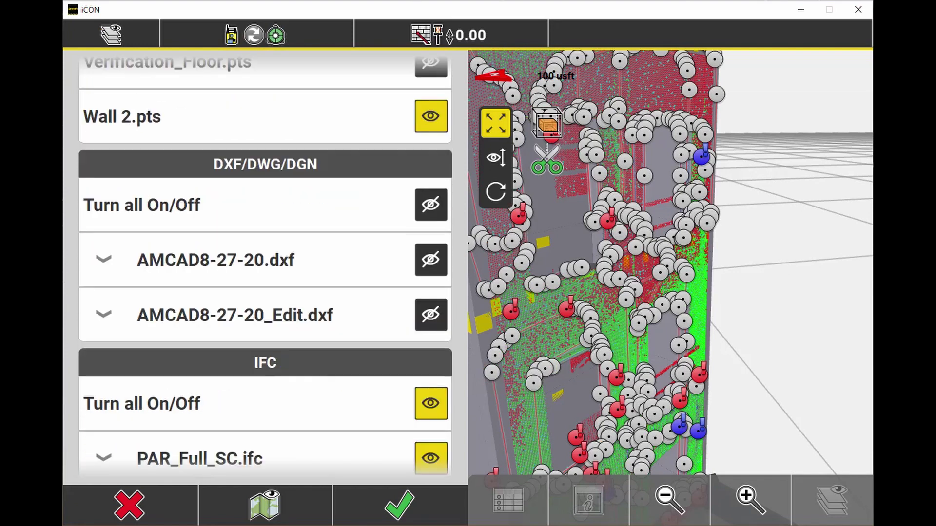
scroll(265, 268, "down", 1)
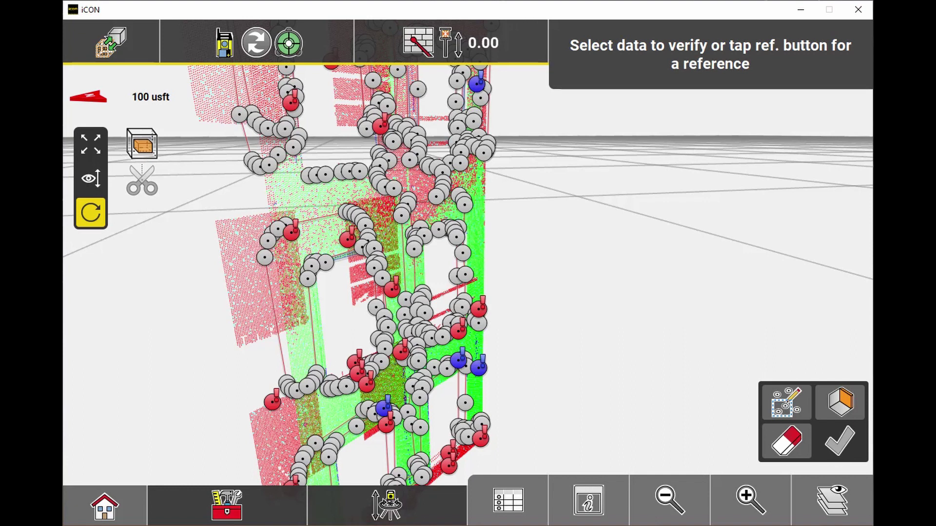
scroll(468, 273, "down", 5)
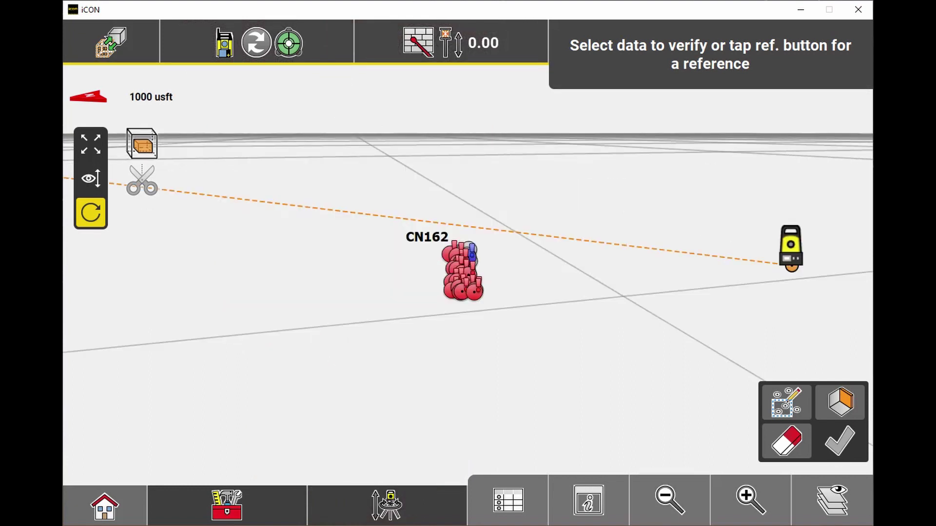
scroll(467, 273, "up", 5)
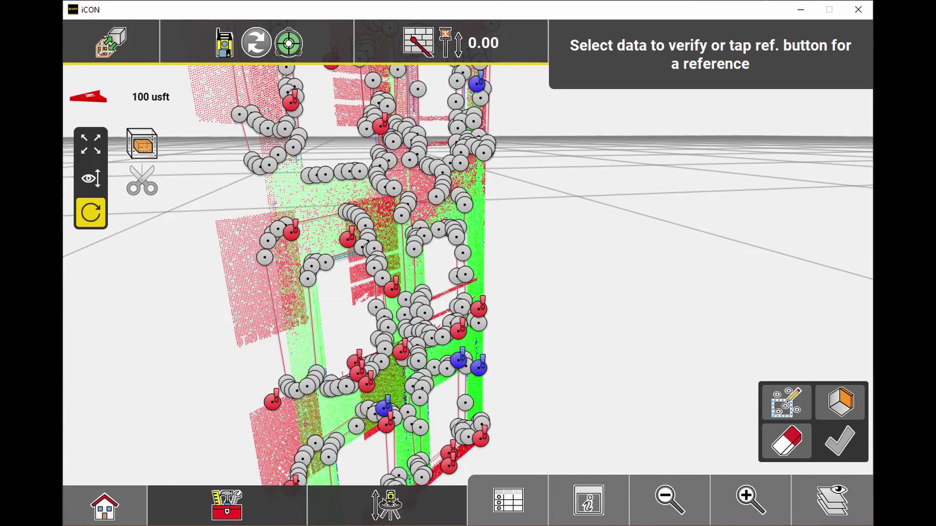